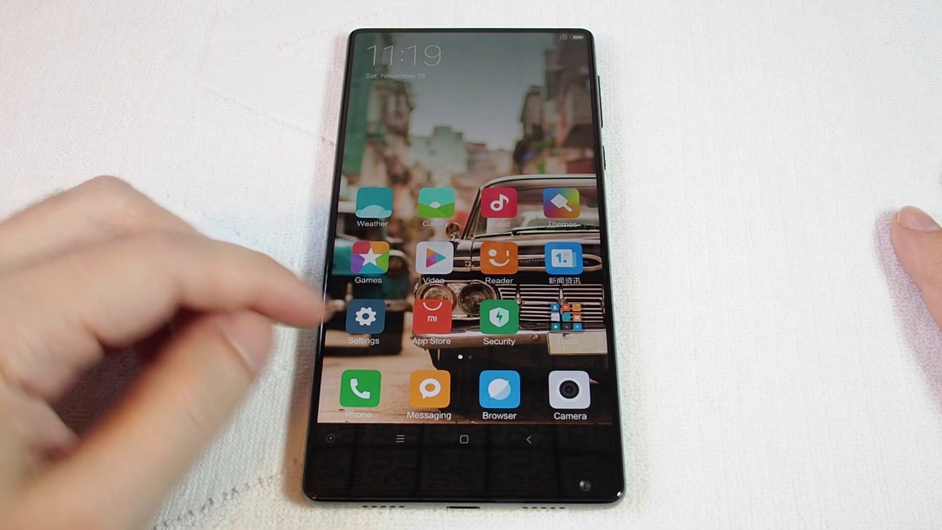
Open the Language list from Settings via Additional settings and Language & input
click(366, 317)
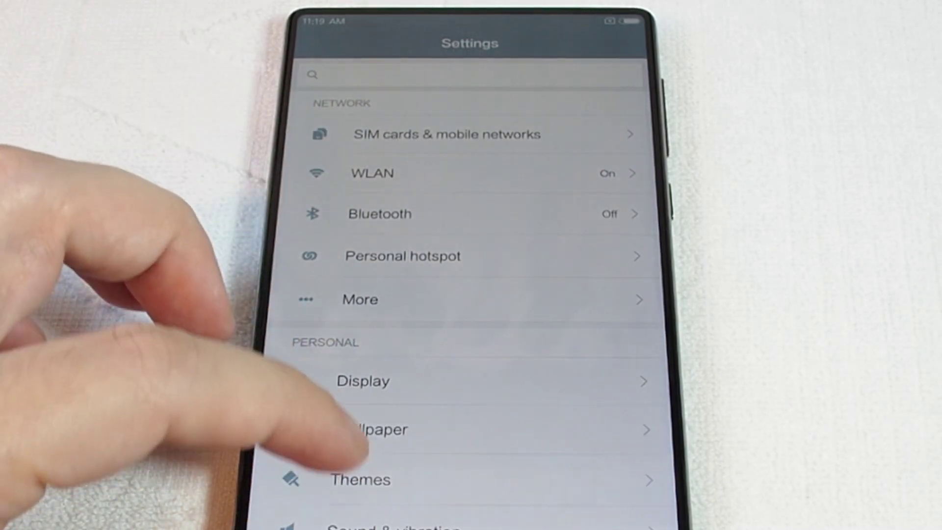
scroll(346, 427, down, 5)
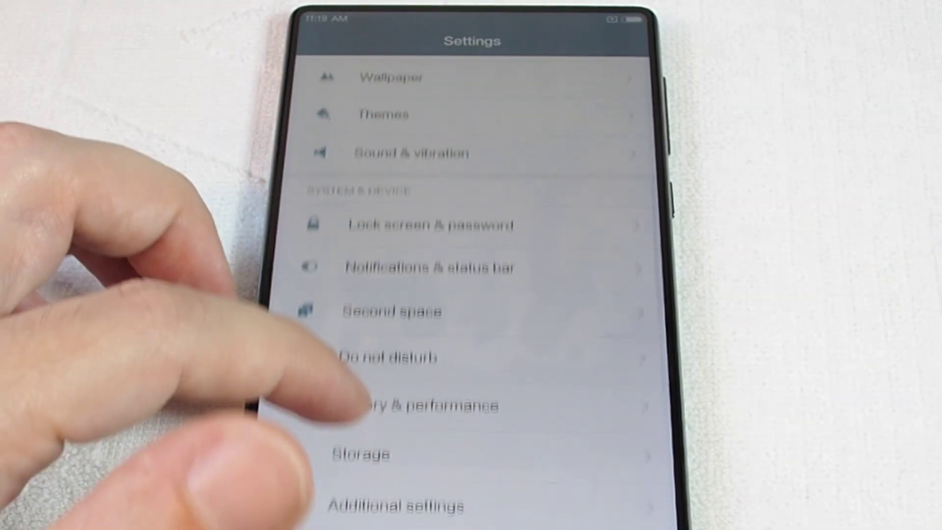
scroll(472, 294, down, 3)
click(412, 312)
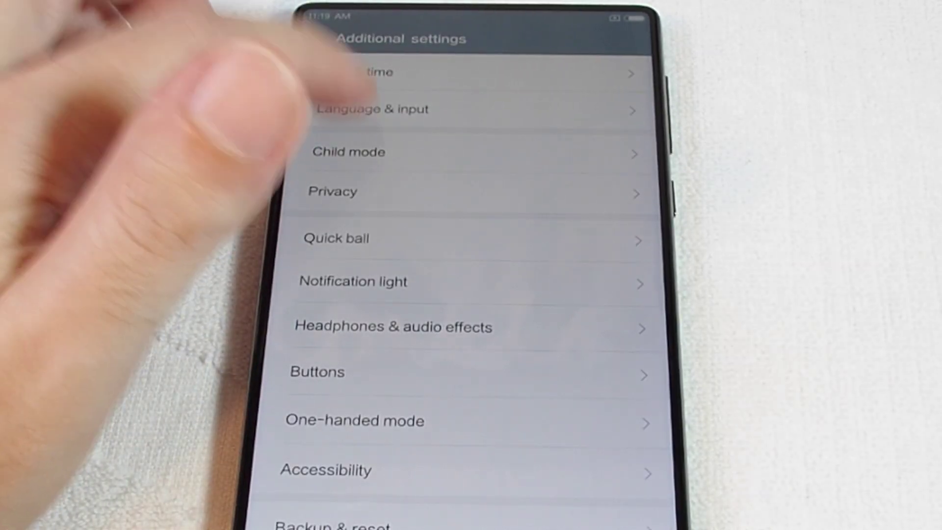
click(354, 109)
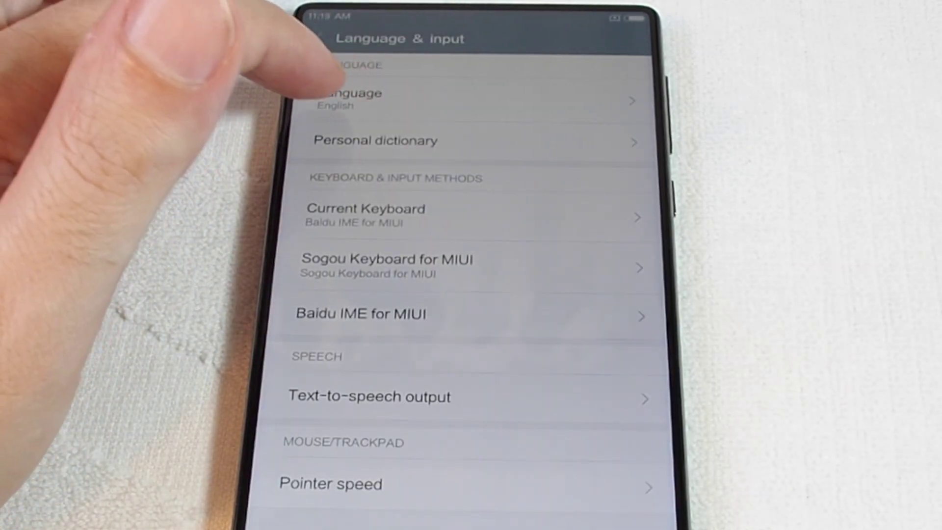
click(350, 99)
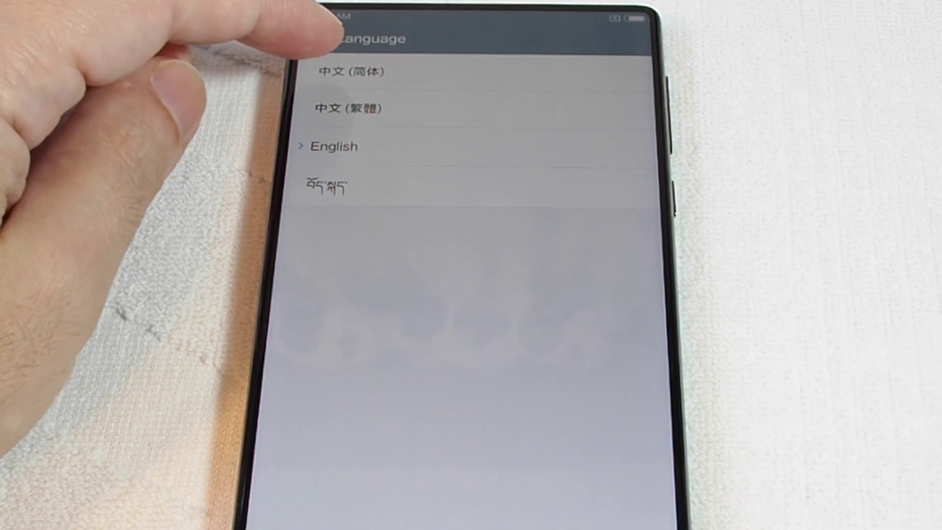
Choose 中文 (简体) as the system language
click(350, 72)
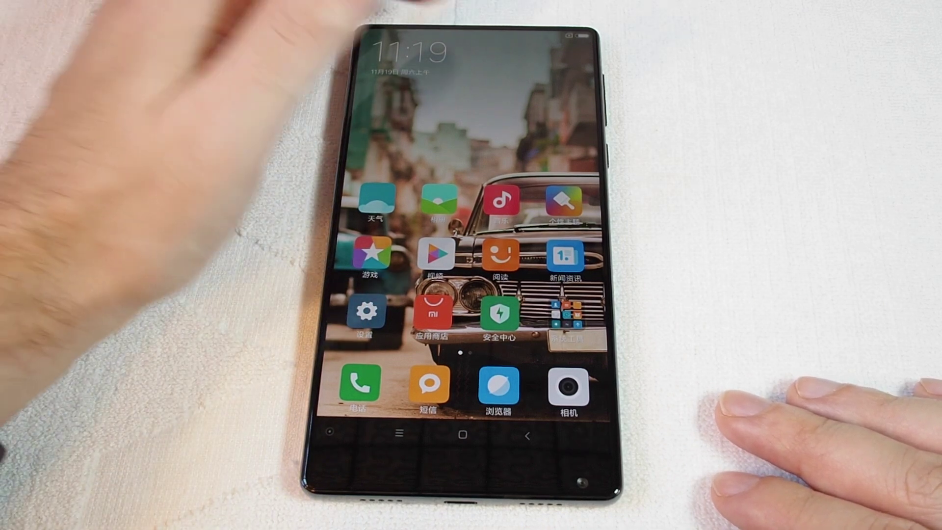
Pull down the notification shade with the quick toggles
drag(442, 33, 442, 294)
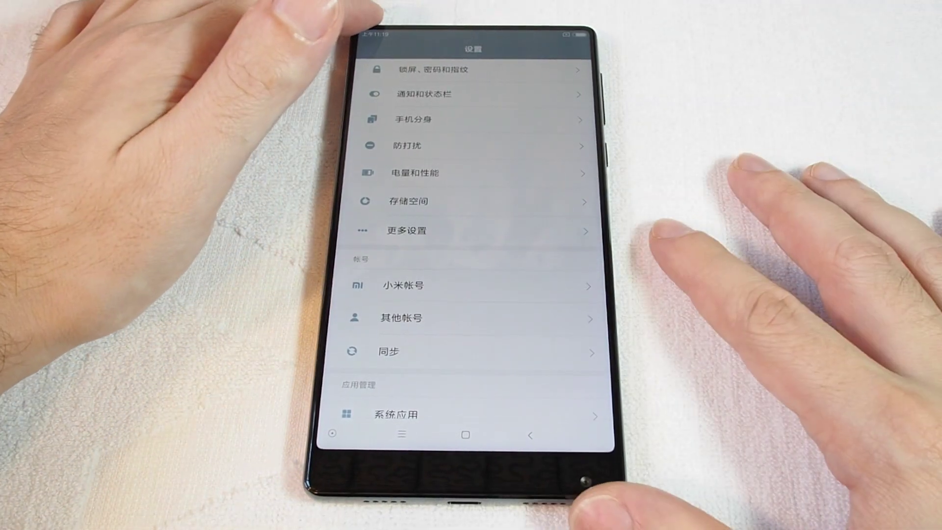
scroll(466, 243, up, 5)
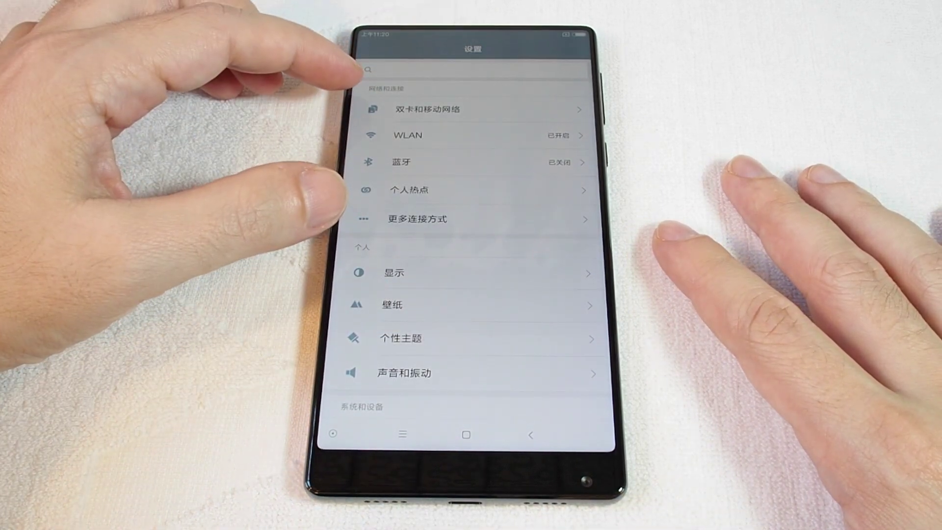
scroll(466, 243, down, 3)
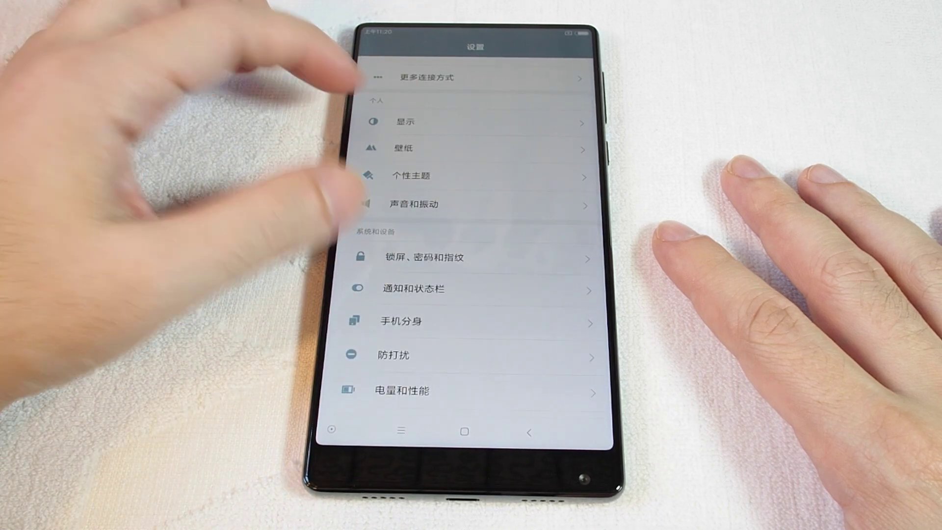
scroll(467, 242, down, 3)
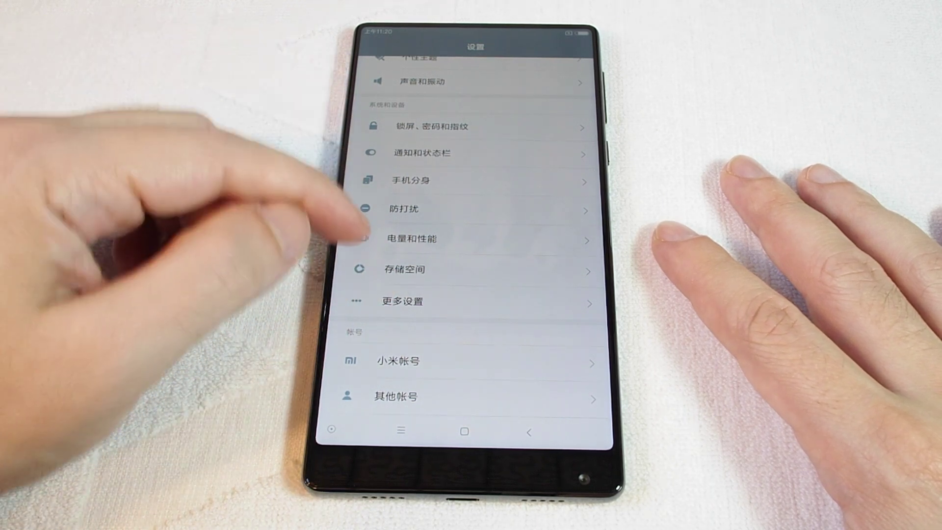
Open the 语言 list via 更多设置 and 语言和输入法
click(402, 301)
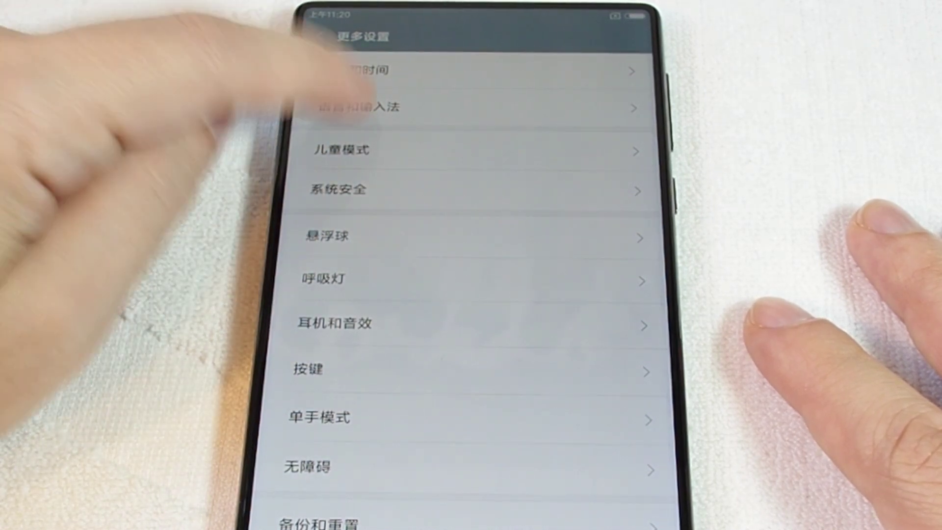
click(362, 105)
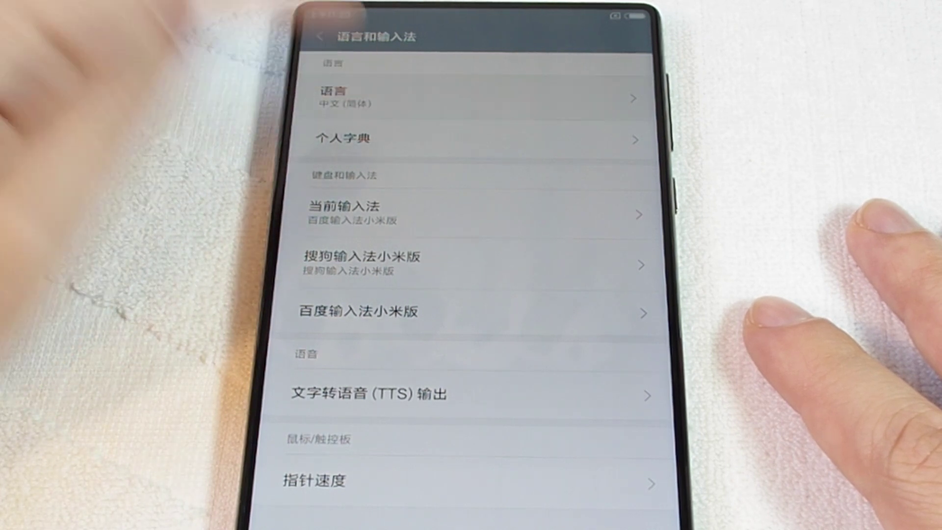
click(368, 98)
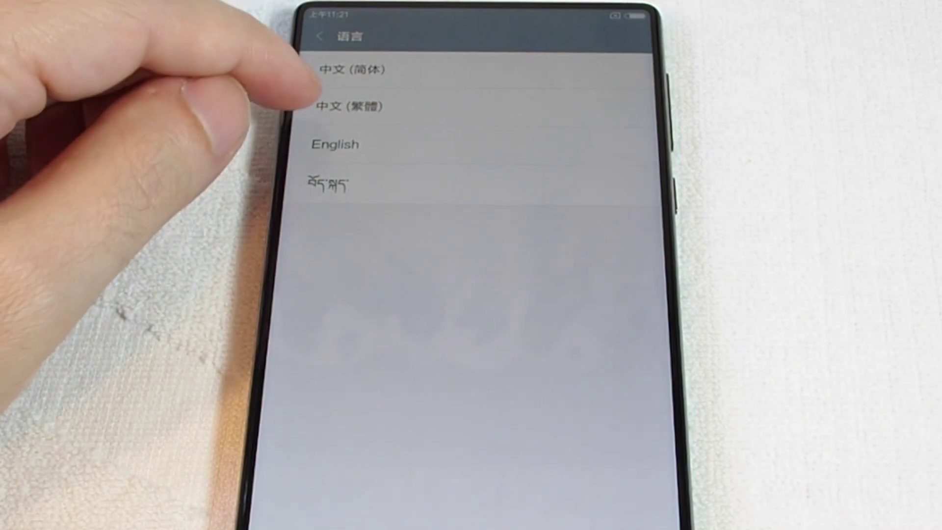
Choose English as the system language, confirm it in the Language list, and go home
click(335, 144)
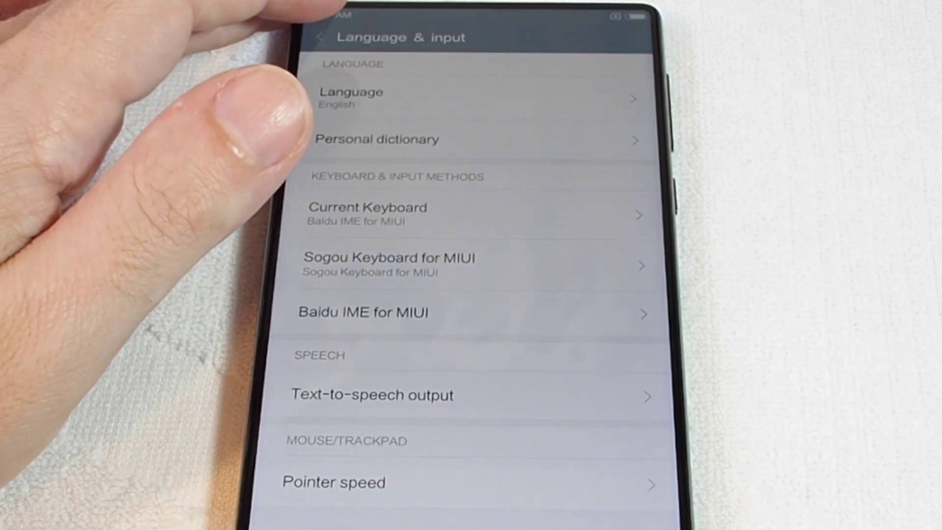
click(350, 93)
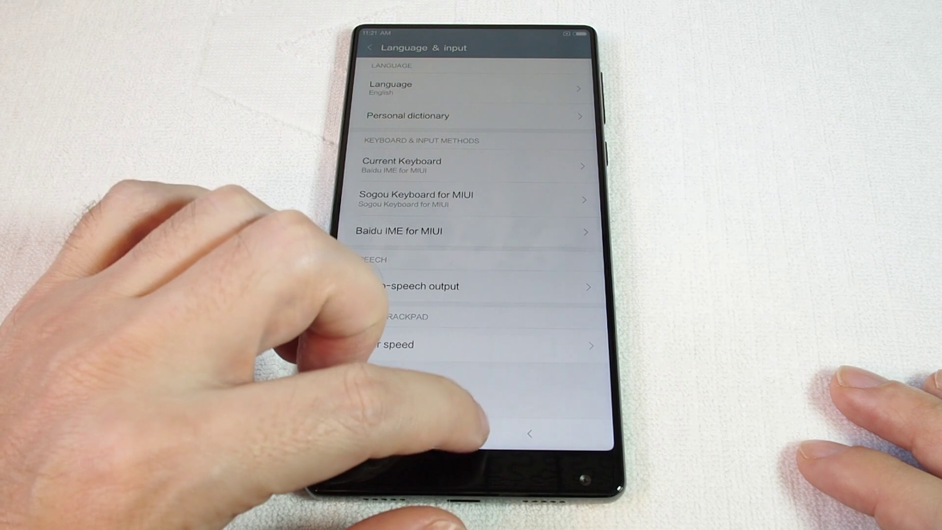
click(464, 434)
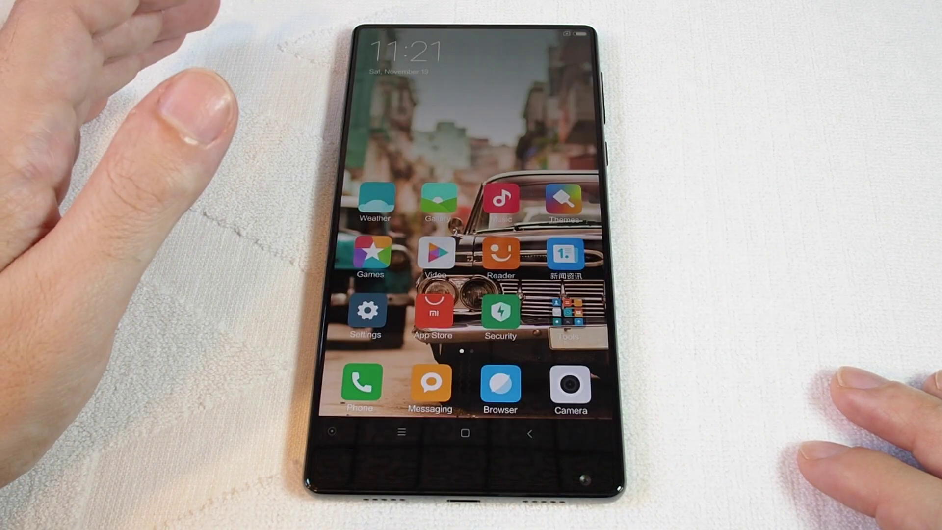